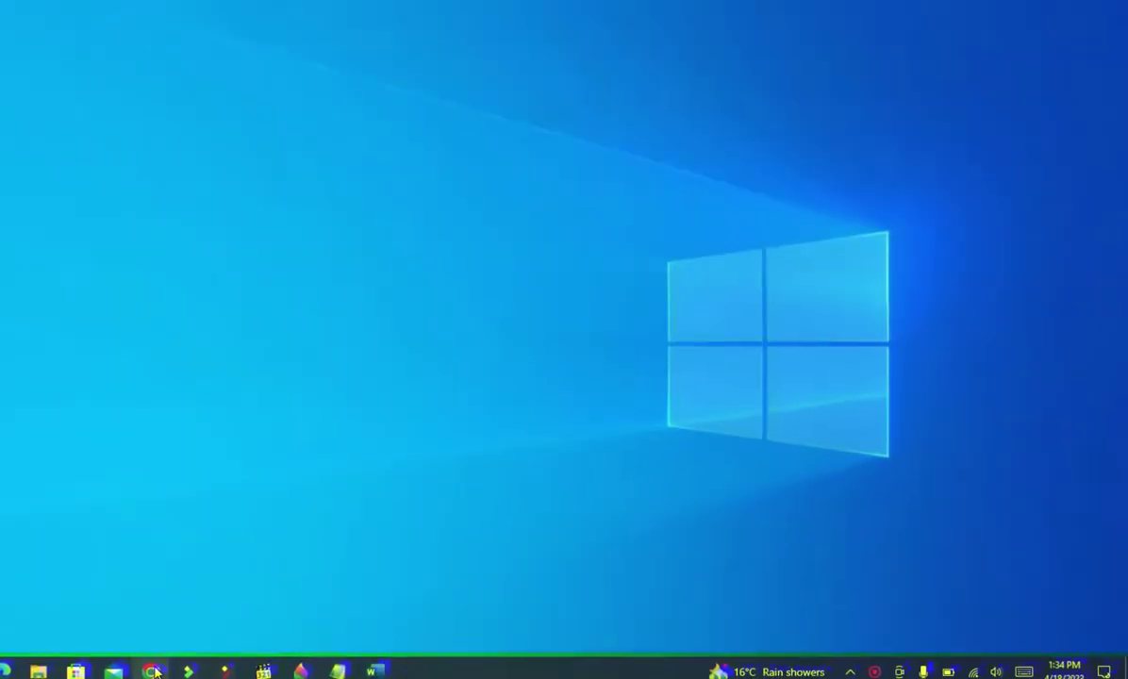
Step: Launch Chrome from the taskbar on a new tab showing the Google start page
{"action": "left_click", "coordinate": [162, 664]}
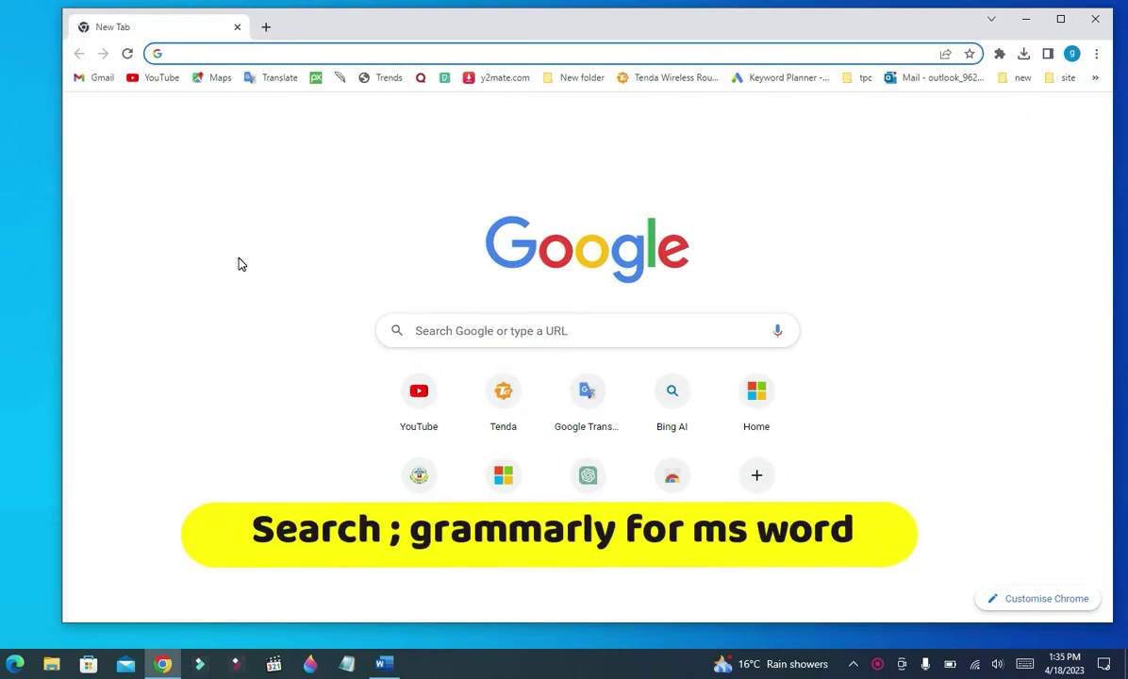
Step: Search Google for 'grammarly for ms word'
{"action": "type", "text": "g"}
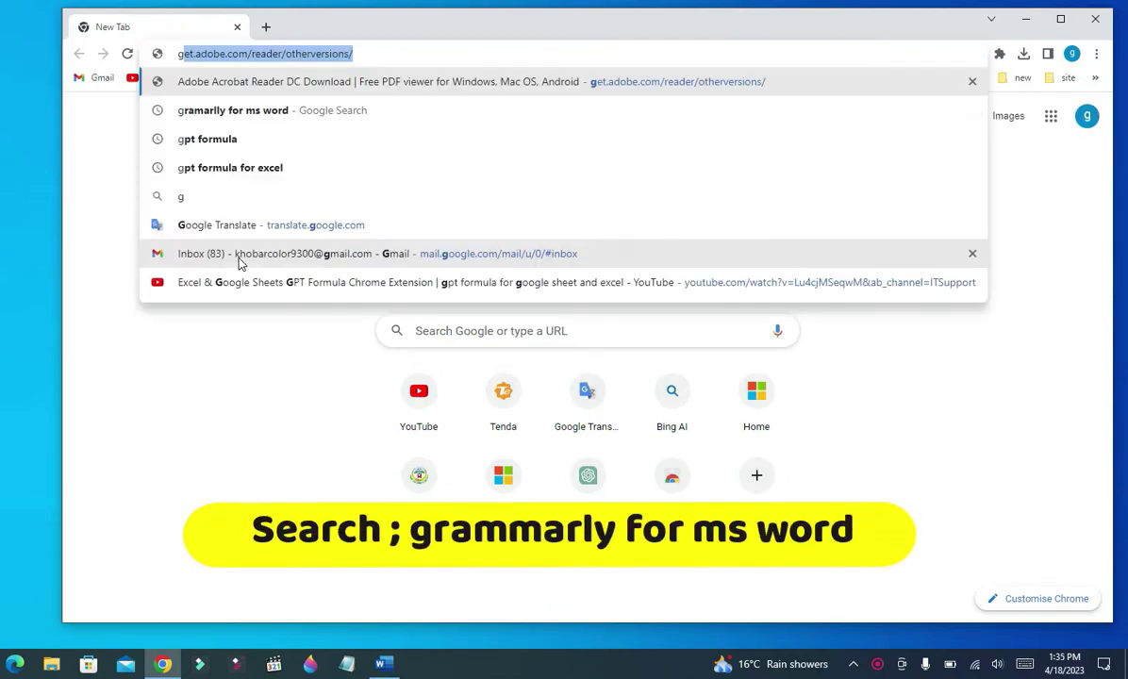
{"action": "type", "text": "ramma"}
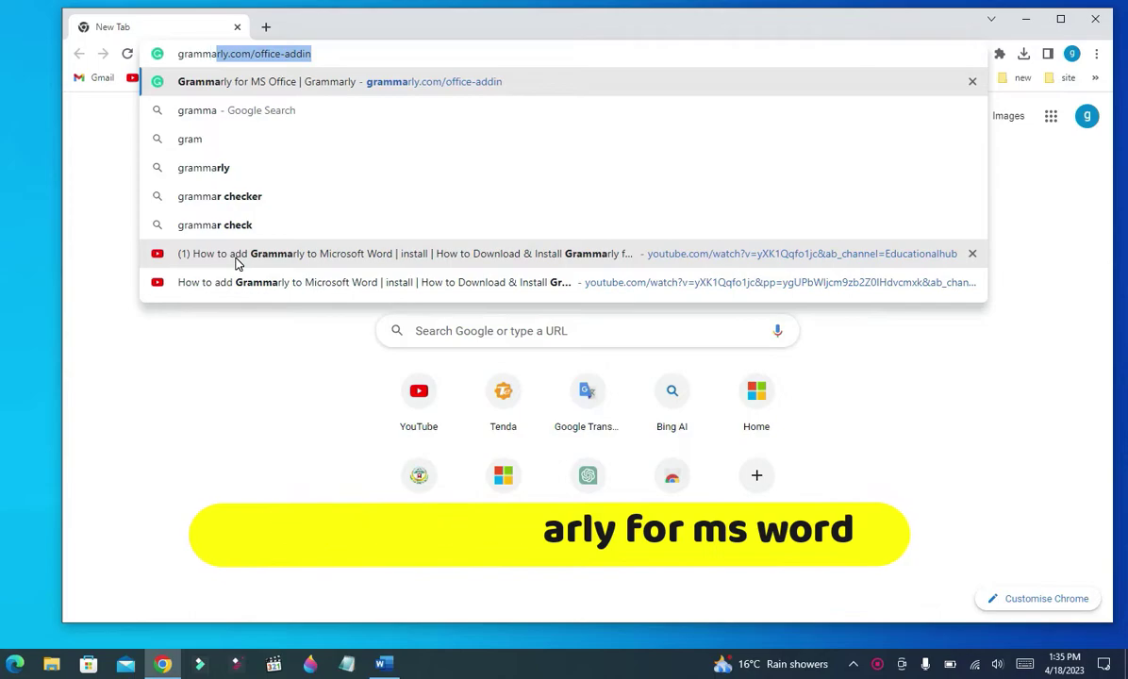
{"action": "type", "text": "rly for m"}
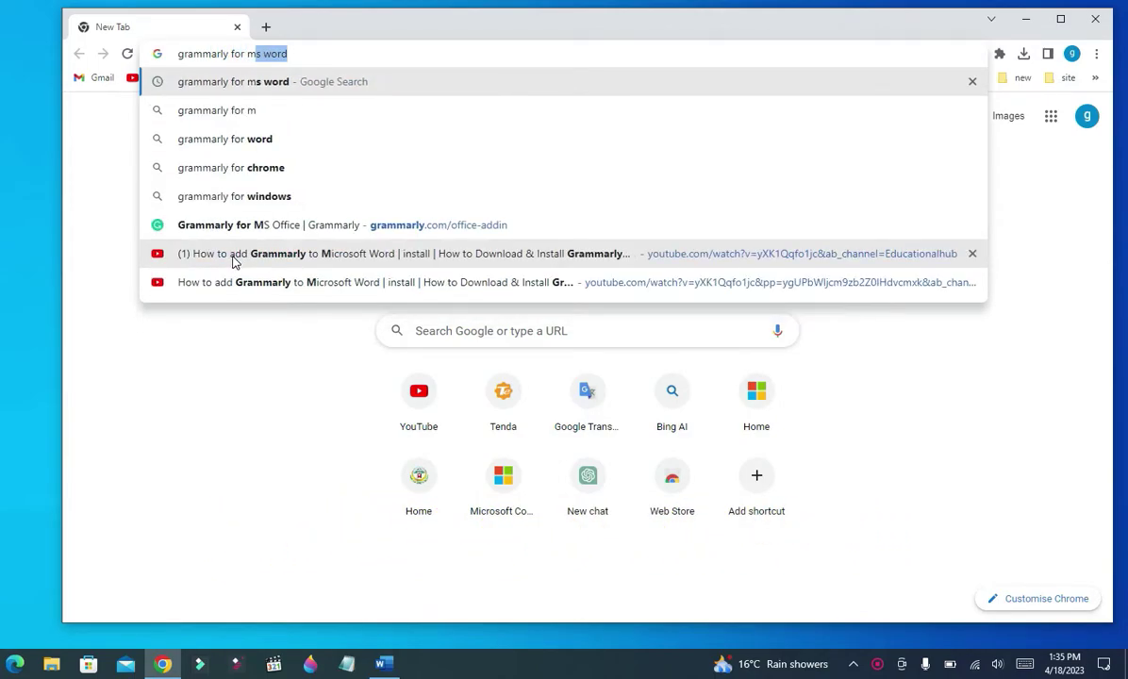
{"action": "type", "text": "s wo"}
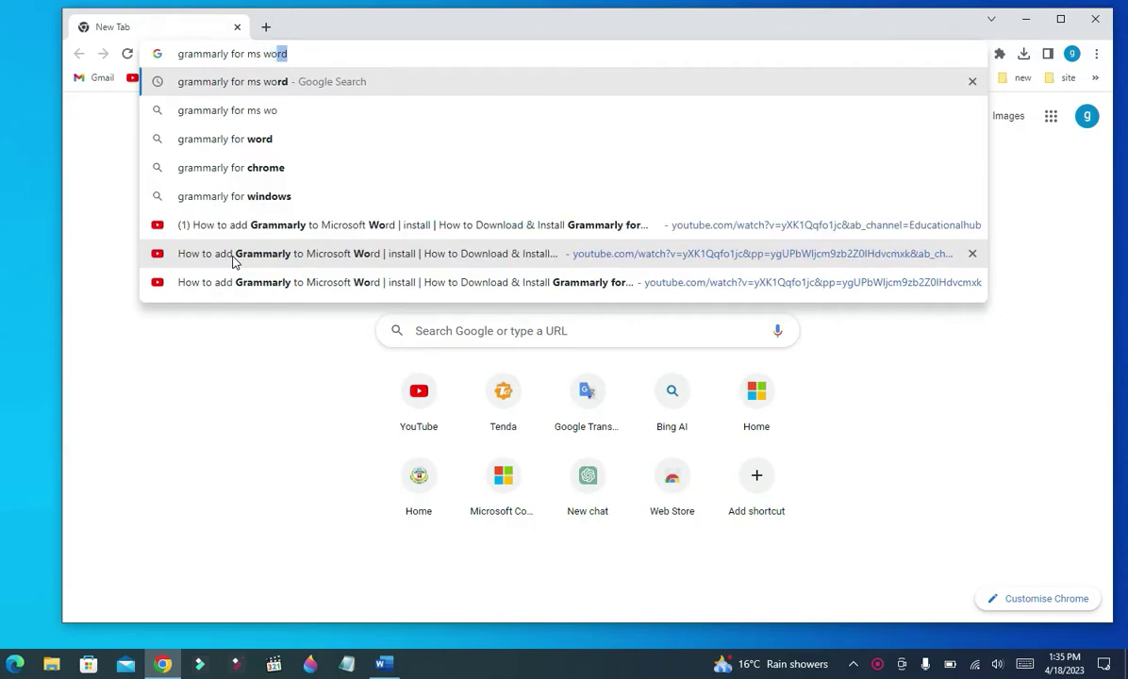
{"action": "type", "text": "rd"}
{"action": "key", "text": "Return"}
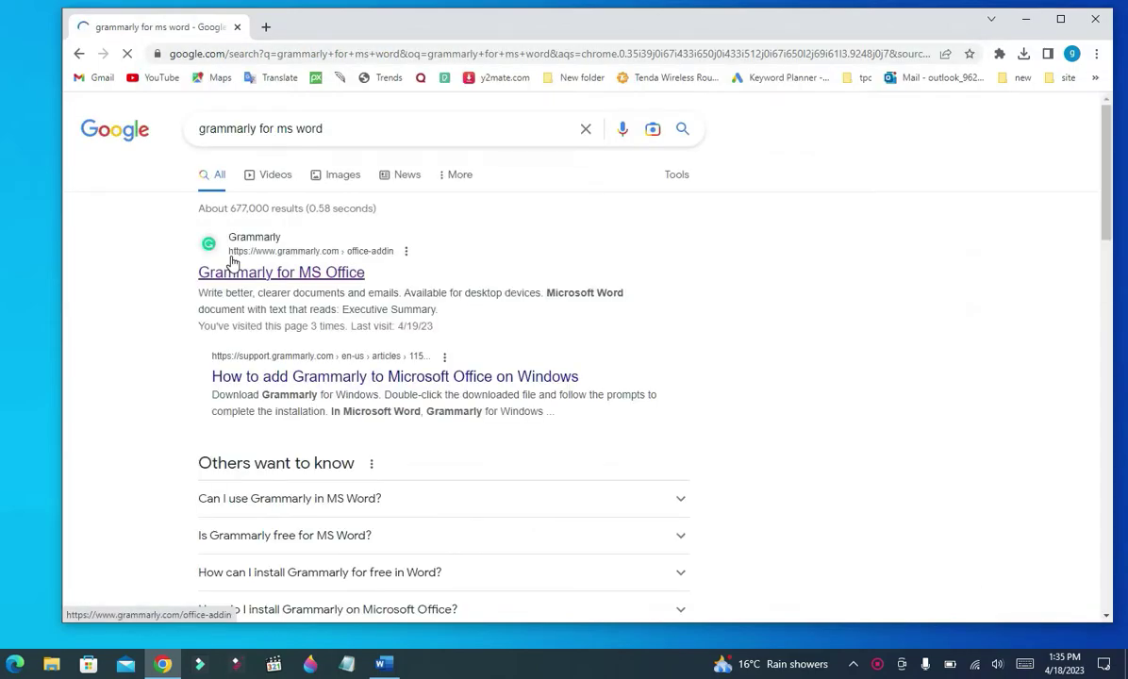
Step: Open the Grammarly for MS Office result and download the free Word add-in installer
{"action": "left_click", "coordinate": [288, 260]}
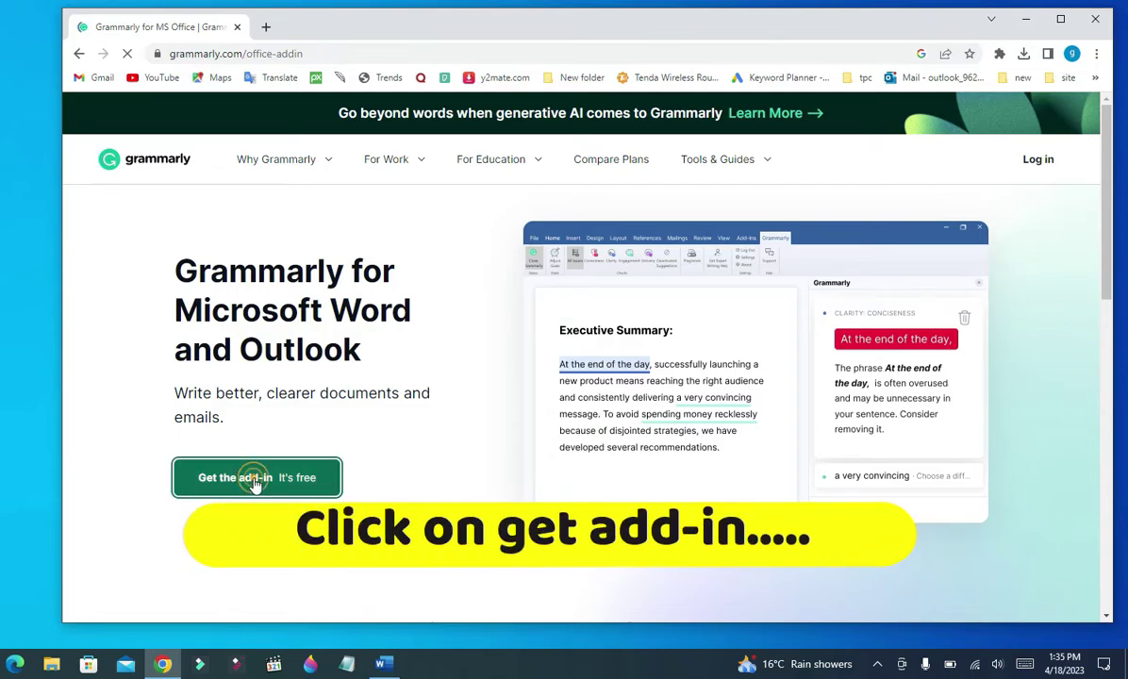
{"action": "left_click", "coordinate": [247, 478]}
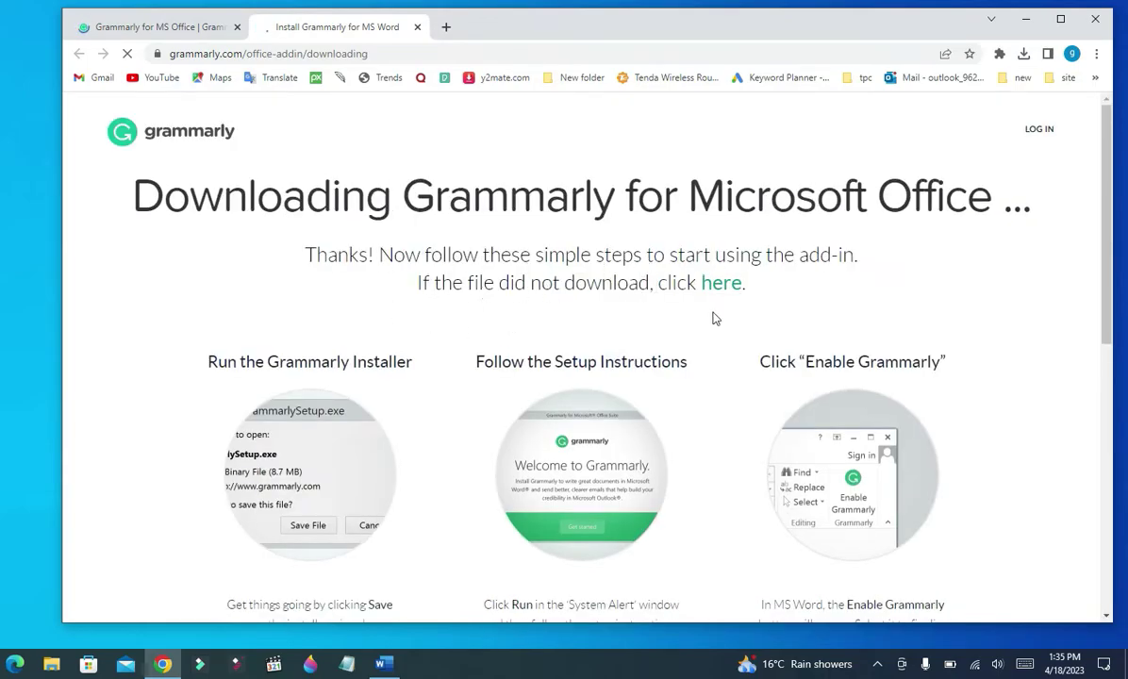
{"action": "left_click", "coordinate": [722, 283]}
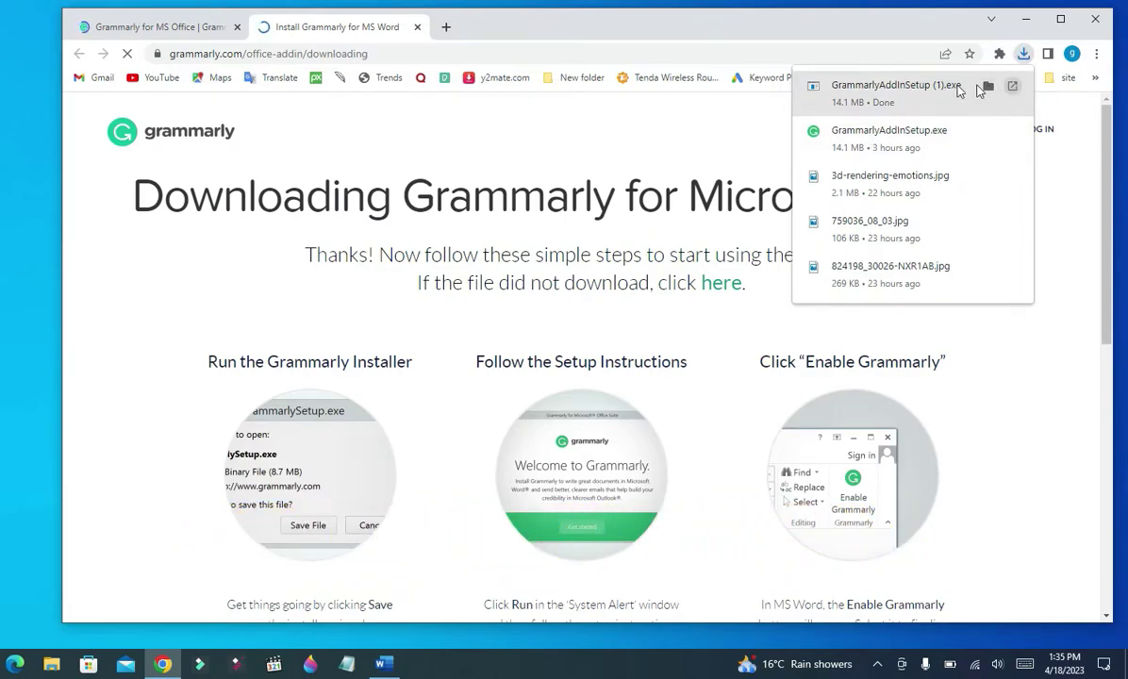
Step: Run the downloaded GrammarlyAddInSetup (1).exe from Chrome's downloads list
{"action": "right_click", "coordinate": [906, 92]}
{"action": "left_click", "coordinate": [927, 99]}
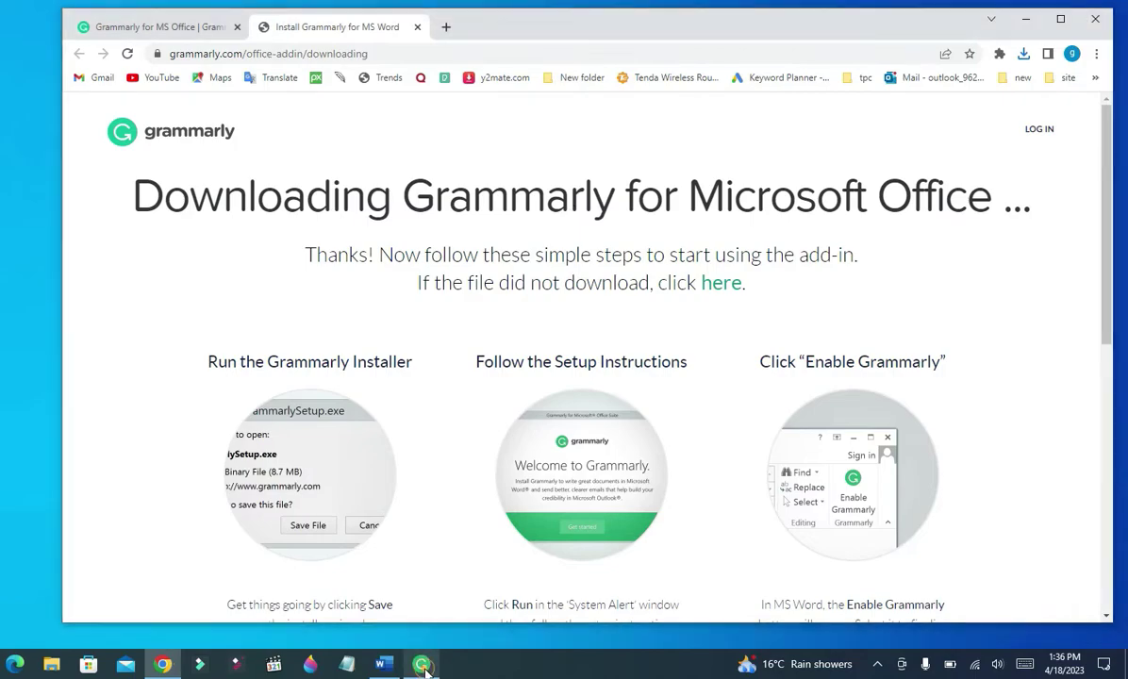
Step: Start installing Grammarly for Word only, leaving out Grammarly for Outlook
{"action": "left_click", "coordinate": [514, 471]}
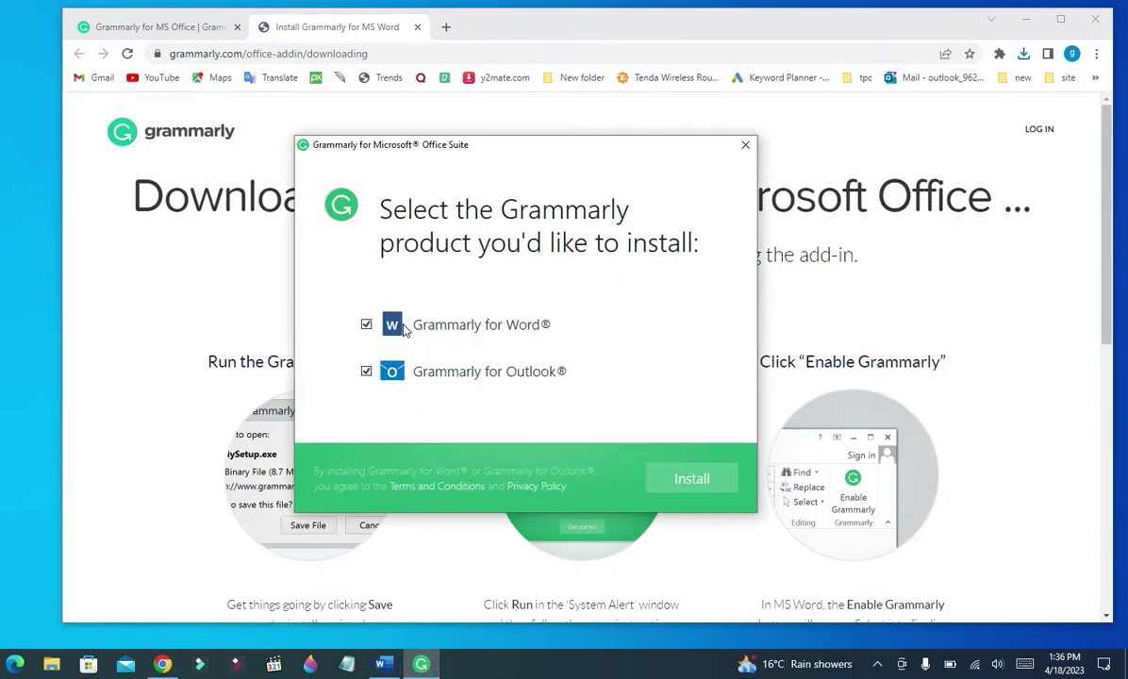
{"action": "left_click", "coordinate": [366, 370]}
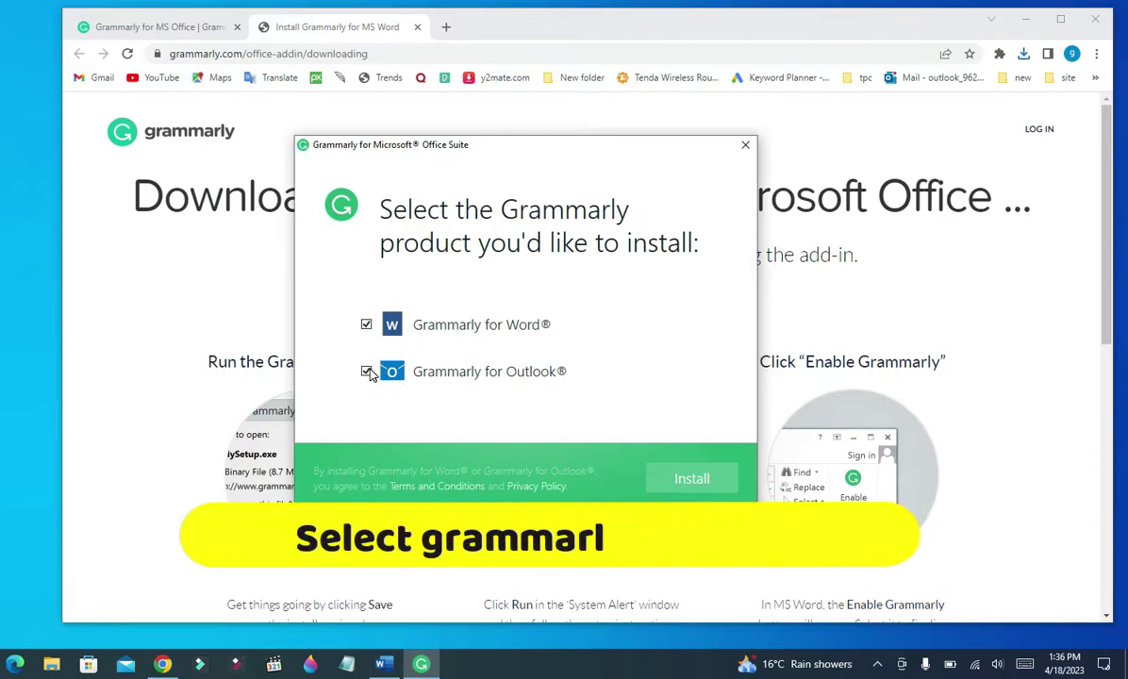
{"action": "left_click", "coordinate": [694, 479]}
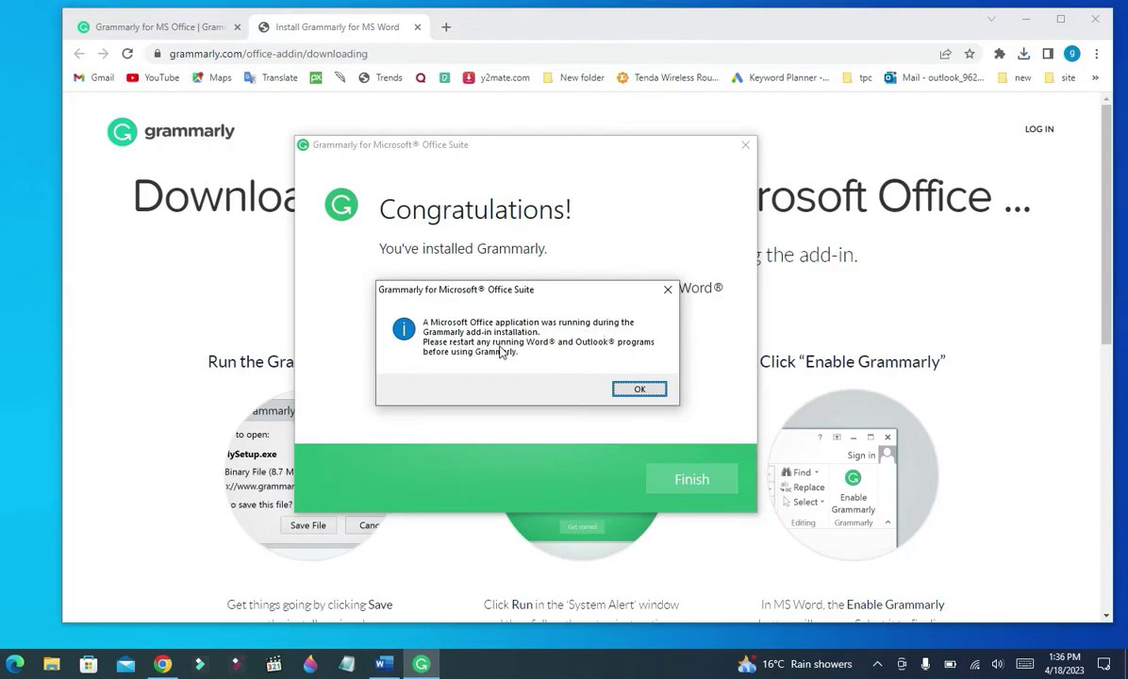
Step: Dismiss the restart-Office notice, finish the installation and close the installer
{"action": "left_click", "coordinate": [639, 389]}
{"action": "left_click", "coordinate": [685, 481]}
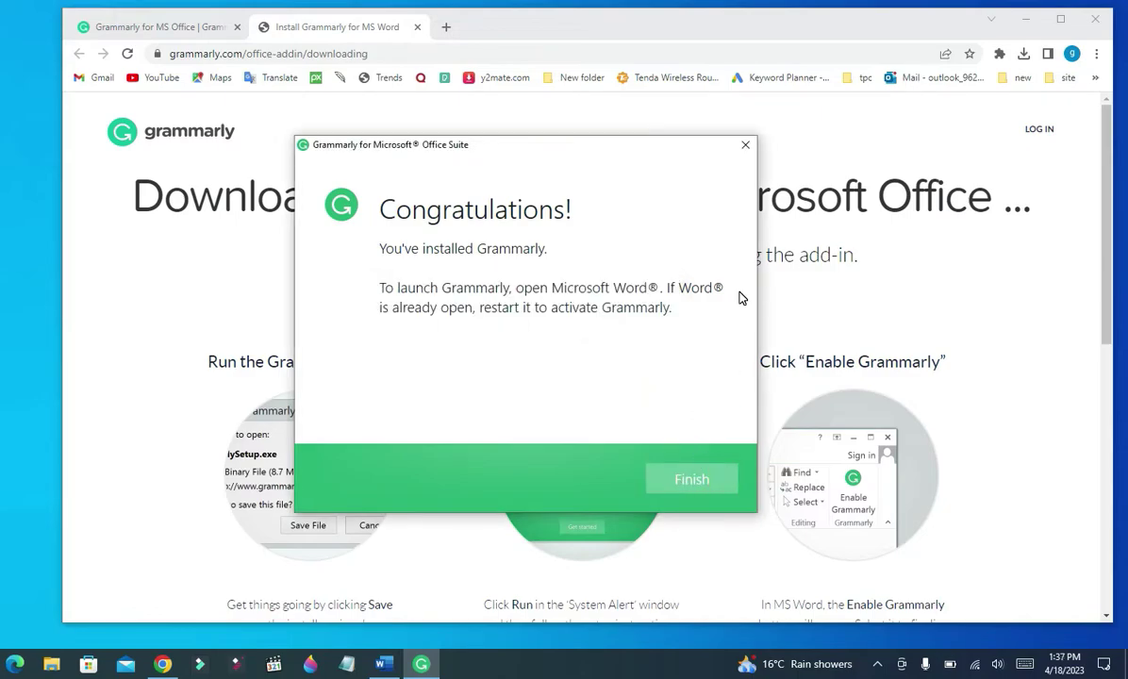
{"action": "left_click", "coordinate": [694, 468]}
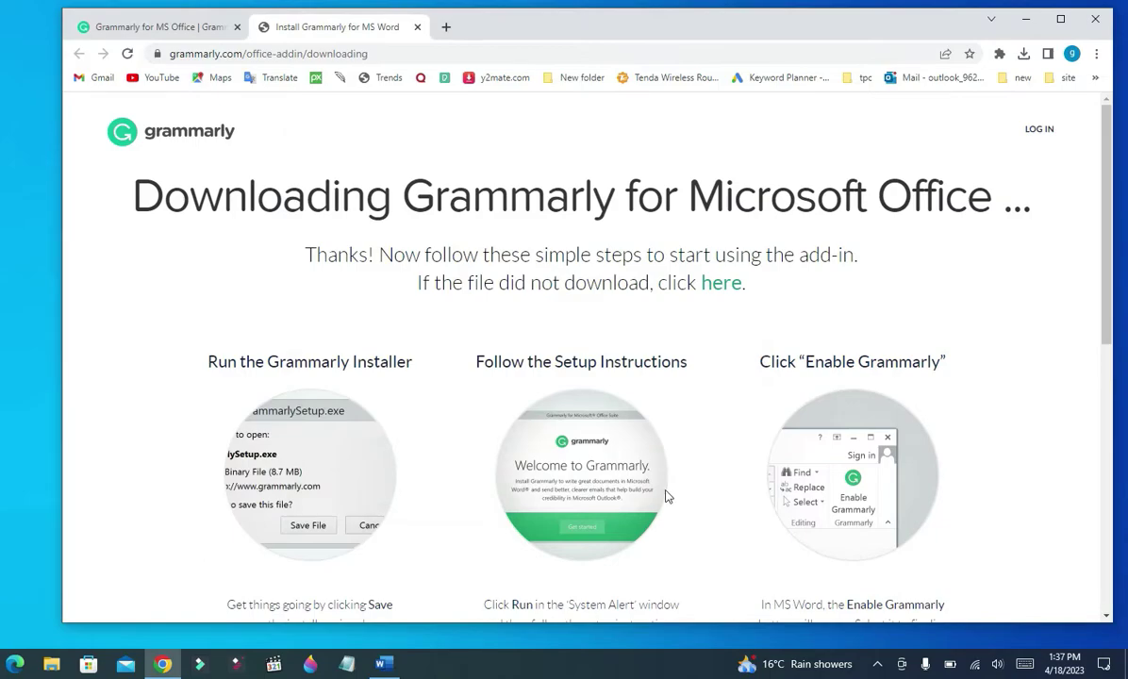
Step: Close the open Word document so the Grammarly add-in loads on restart
{"action": "left_click", "coordinate": [383, 663]}
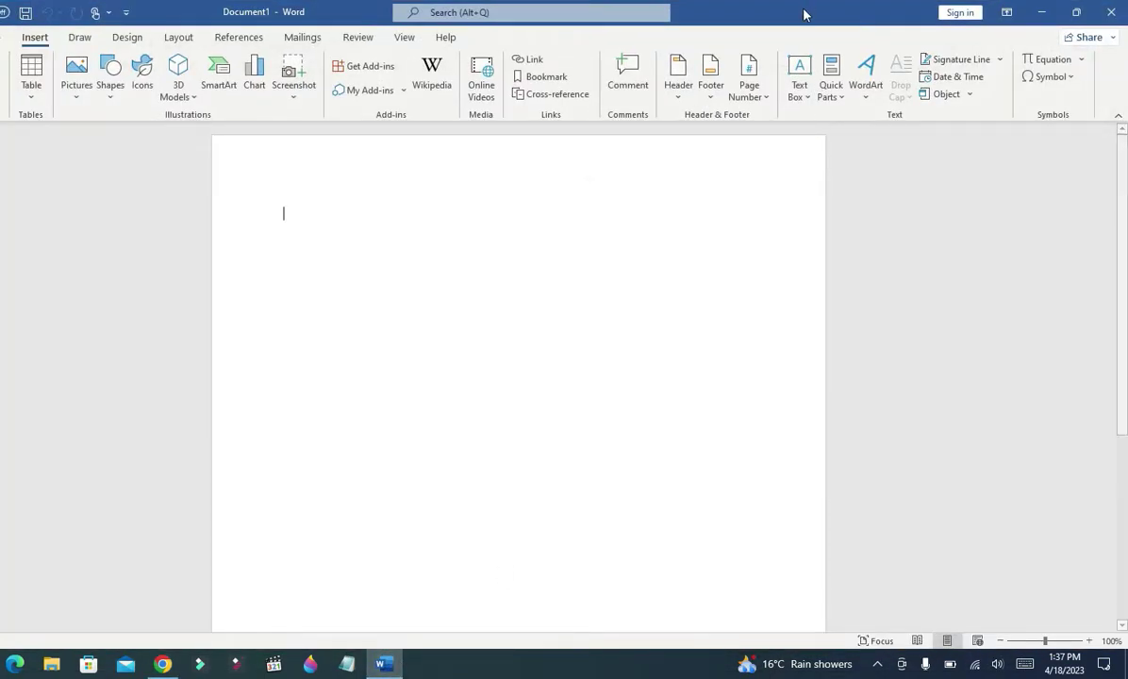
{"action": "double_click", "coordinate": [804, 12]}
{"action": "left_click", "coordinate": [803, 13]}
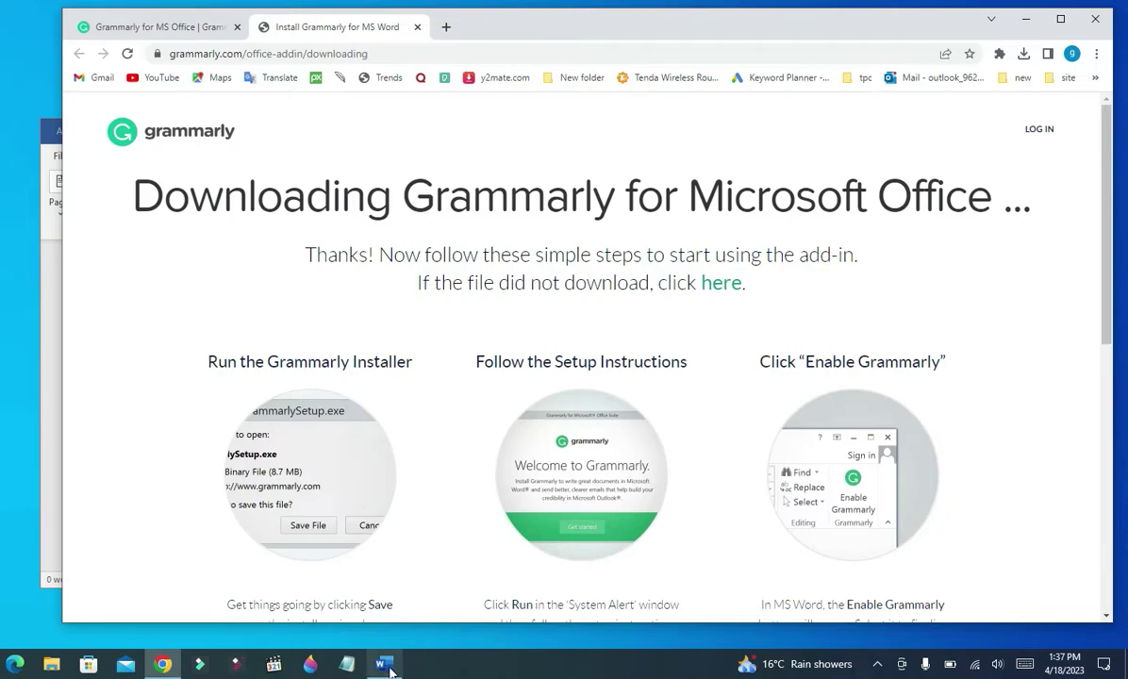
{"action": "left_click", "coordinate": [383, 664]}
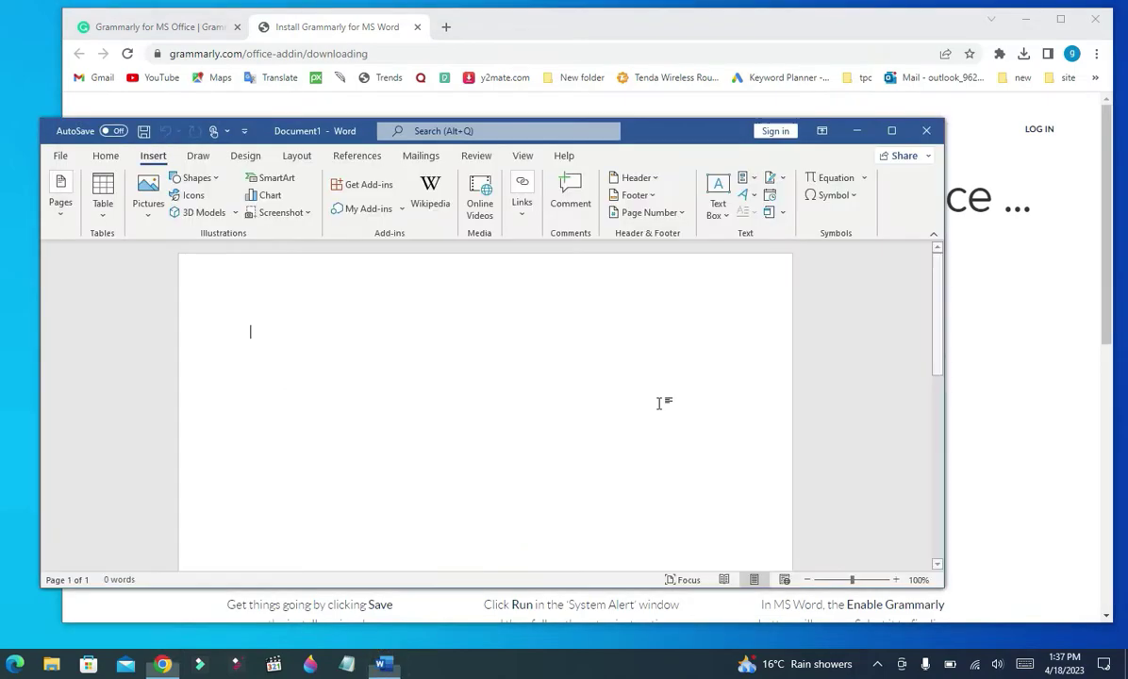
{"action": "left_click", "coordinate": [925, 131]}
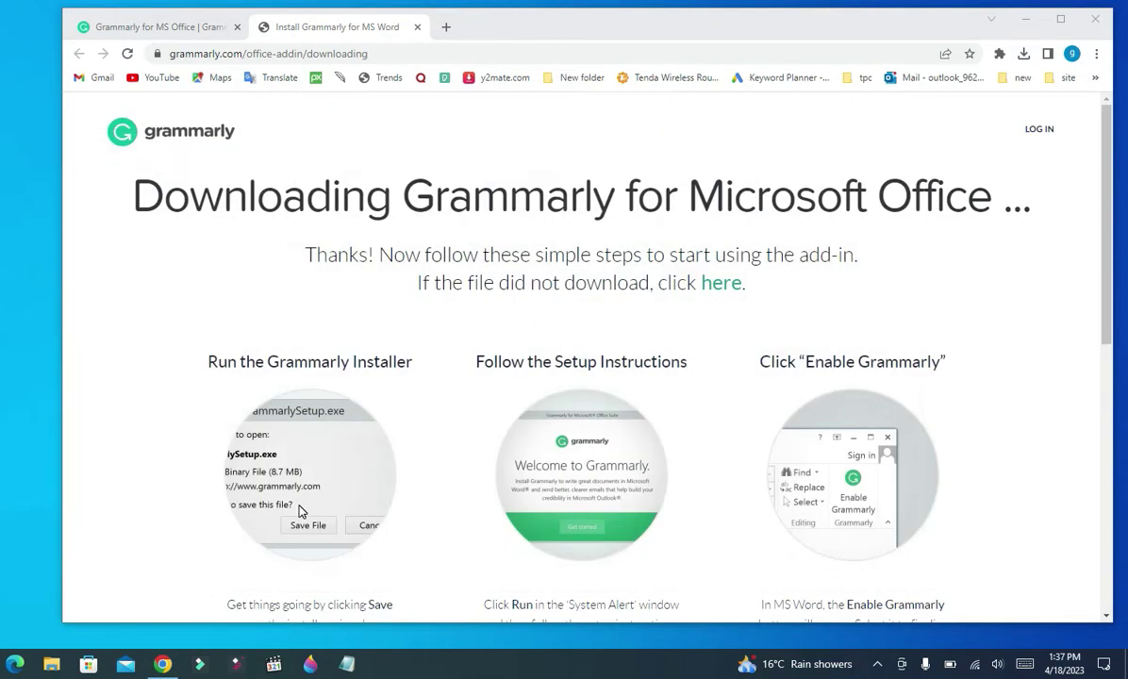
Step: Open the Start menu app list and expand the Office apps folder
{"action": "key", "text": "super"}
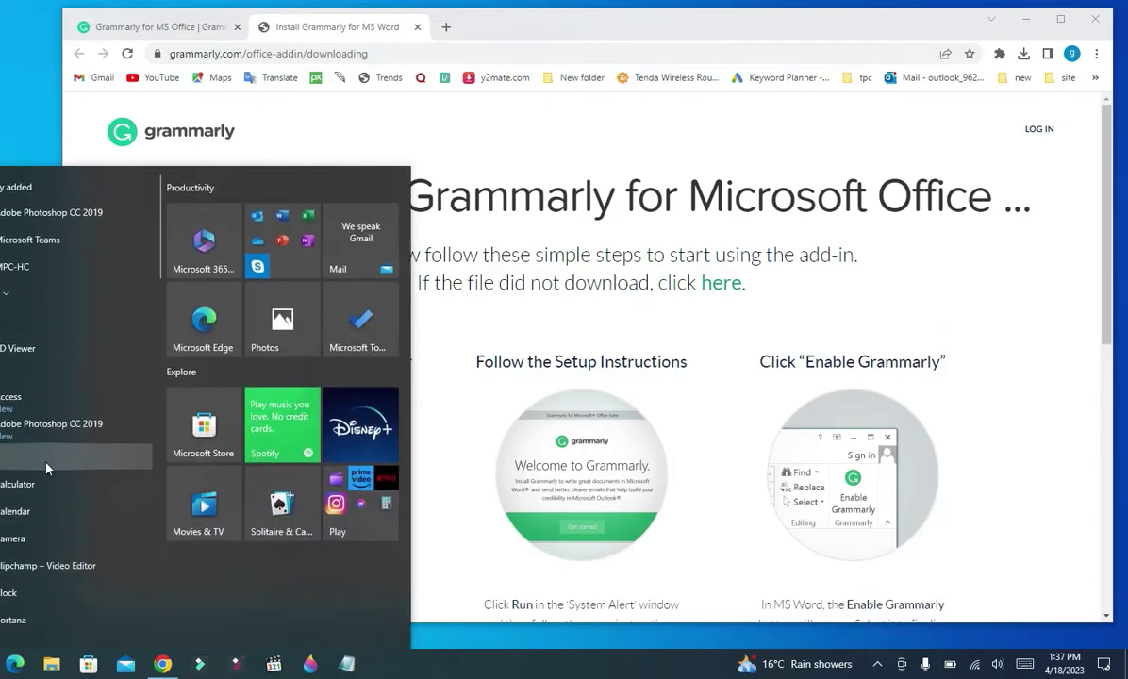
{"action": "left_click", "coordinate": [7, 303]}
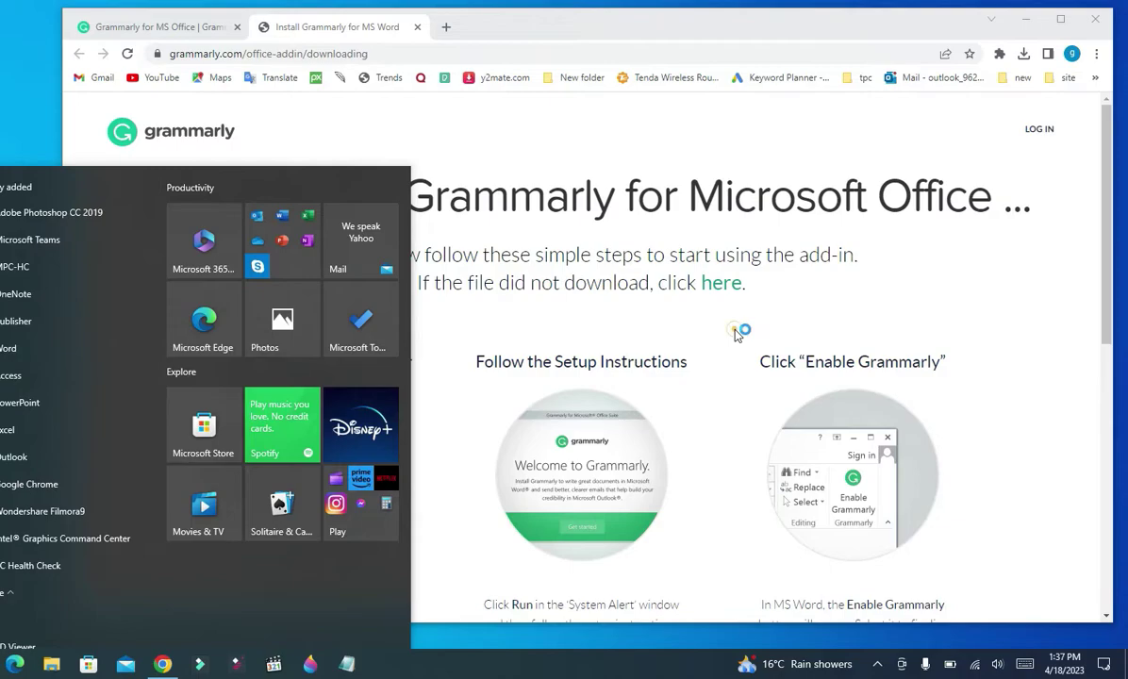
{"action": "left_click", "coordinate": [689, 311]}
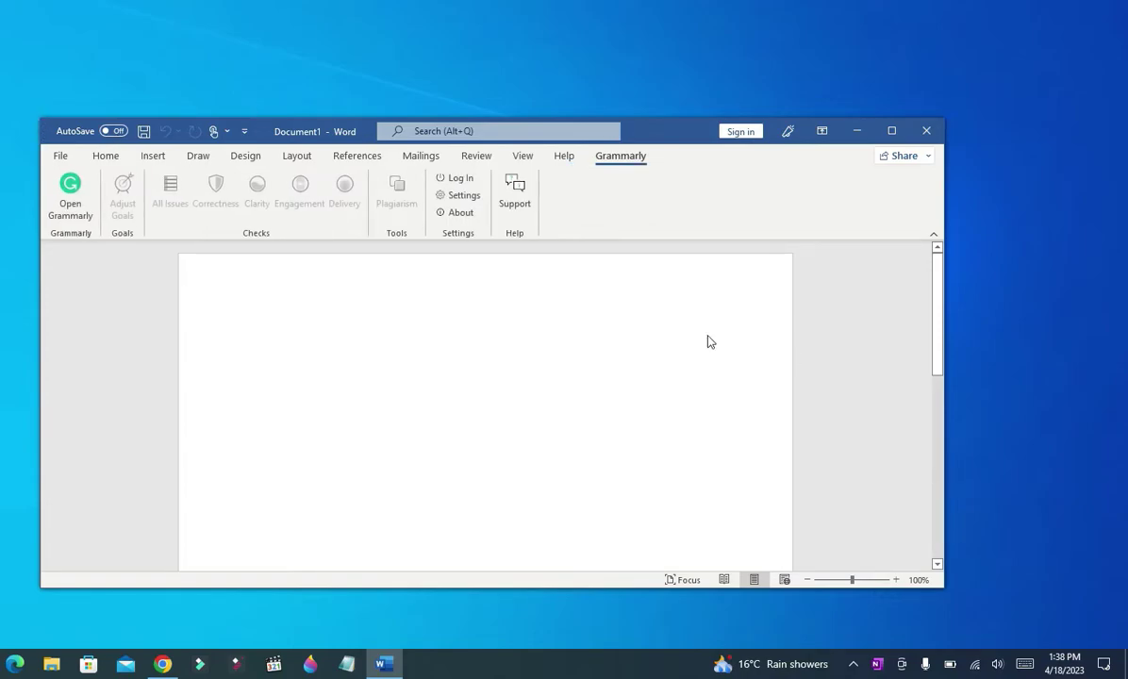
Step: Open the Grammarly pane from the Grammarly tab, enlarge the Word window, and begin logging in
{"action": "left_click", "coordinate": [39, 119]}
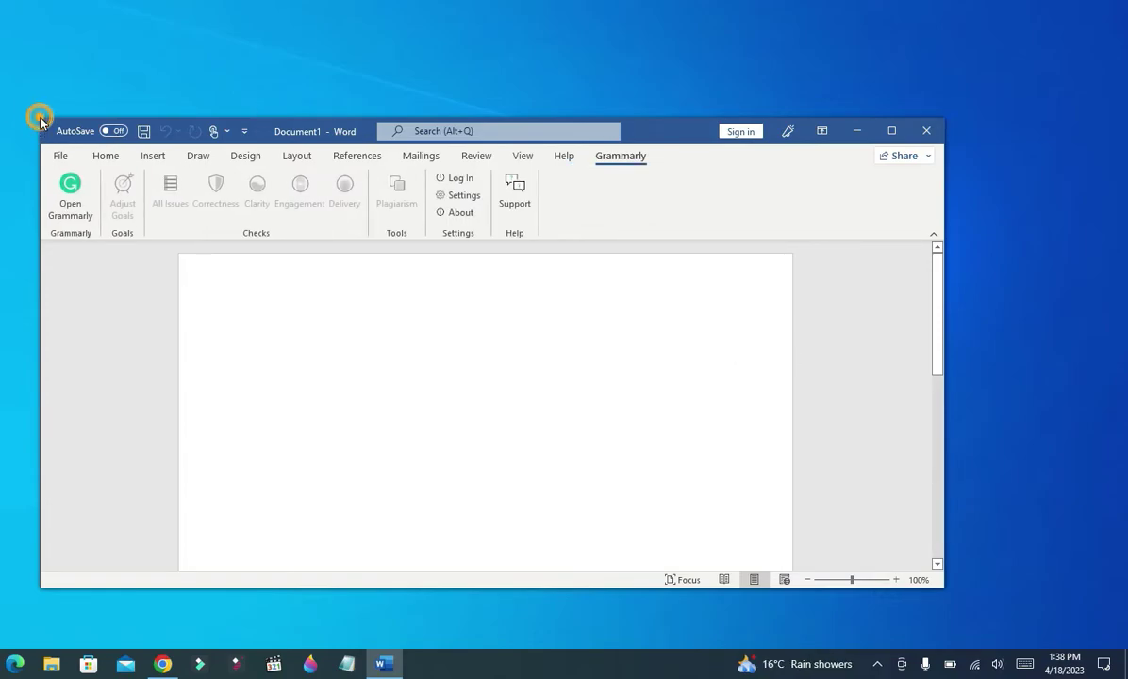
{"action": "left_click", "coordinate": [68, 195]}
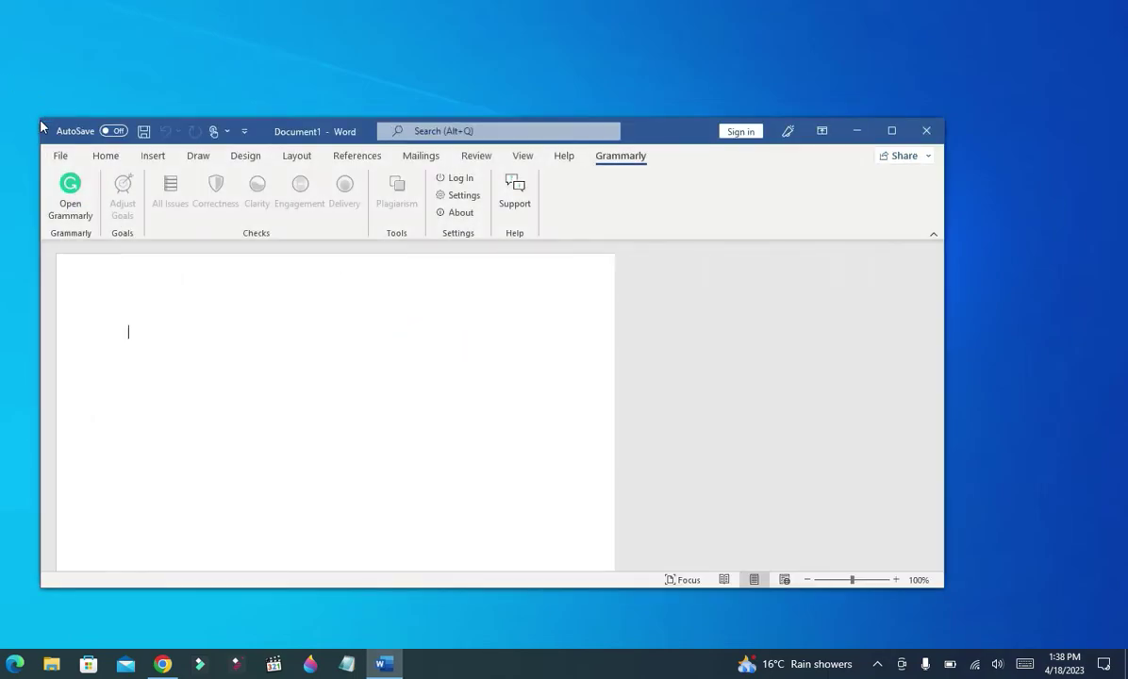
{"action": "left_click_drag", "start_coordinate": [33, 102], "coordinate": [4, 28]}
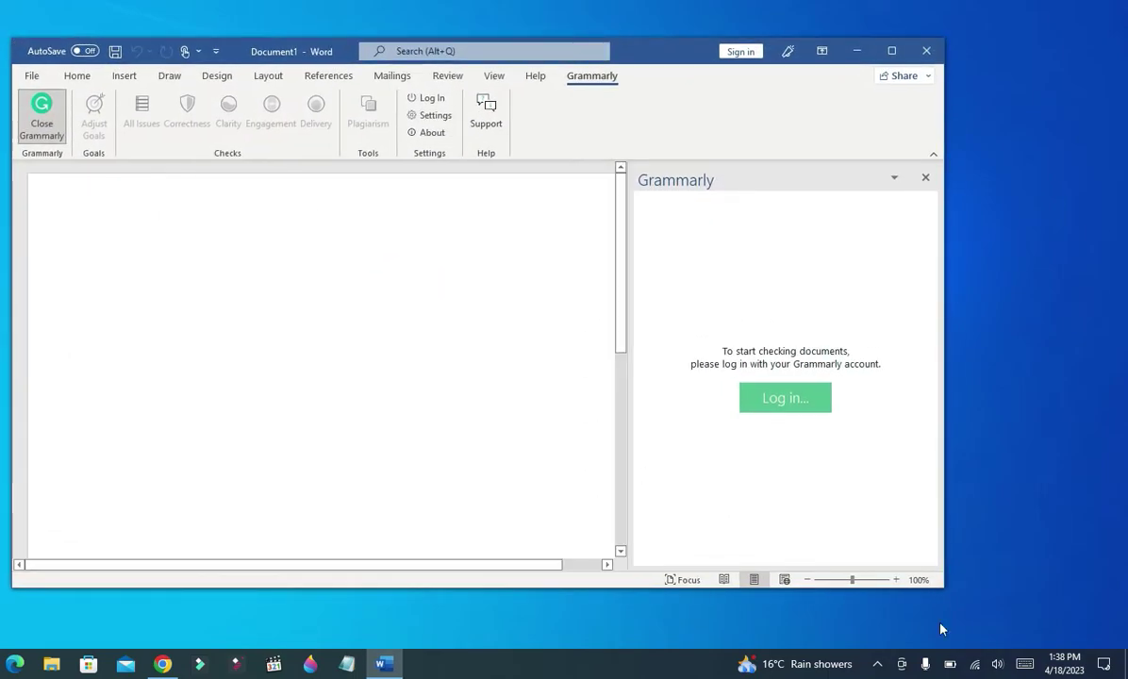
{"action": "left_click_drag", "start_coordinate": [944, 586], "coordinate": [1080, 613]}
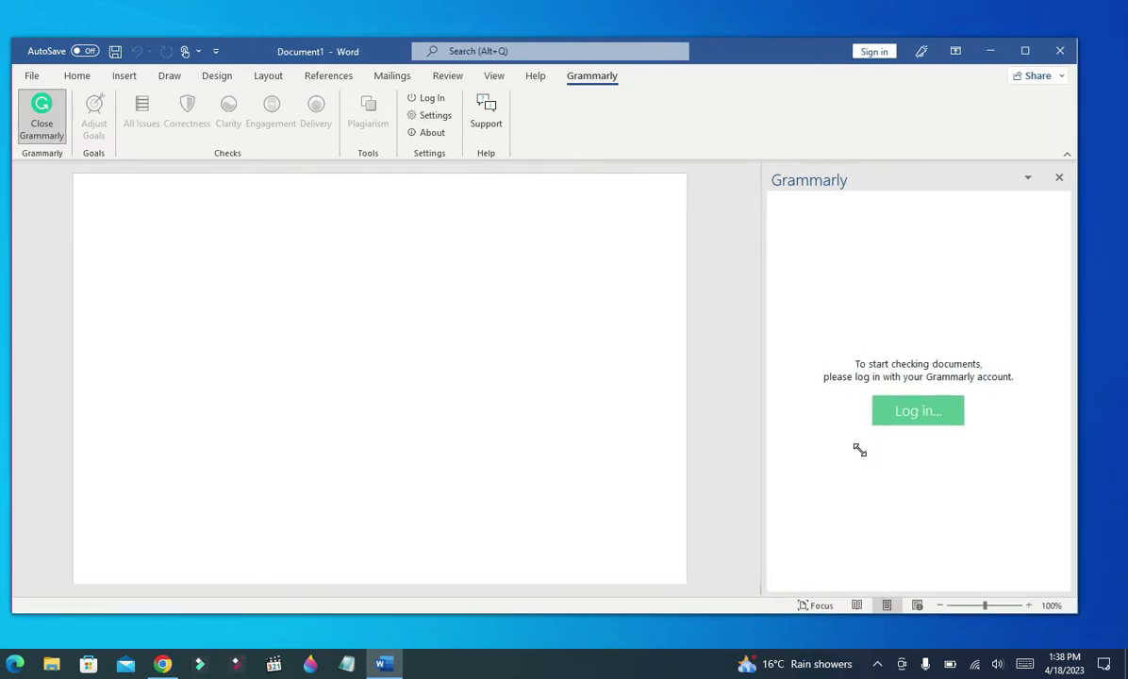
{"action": "left_click", "coordinate": [960, 412]}
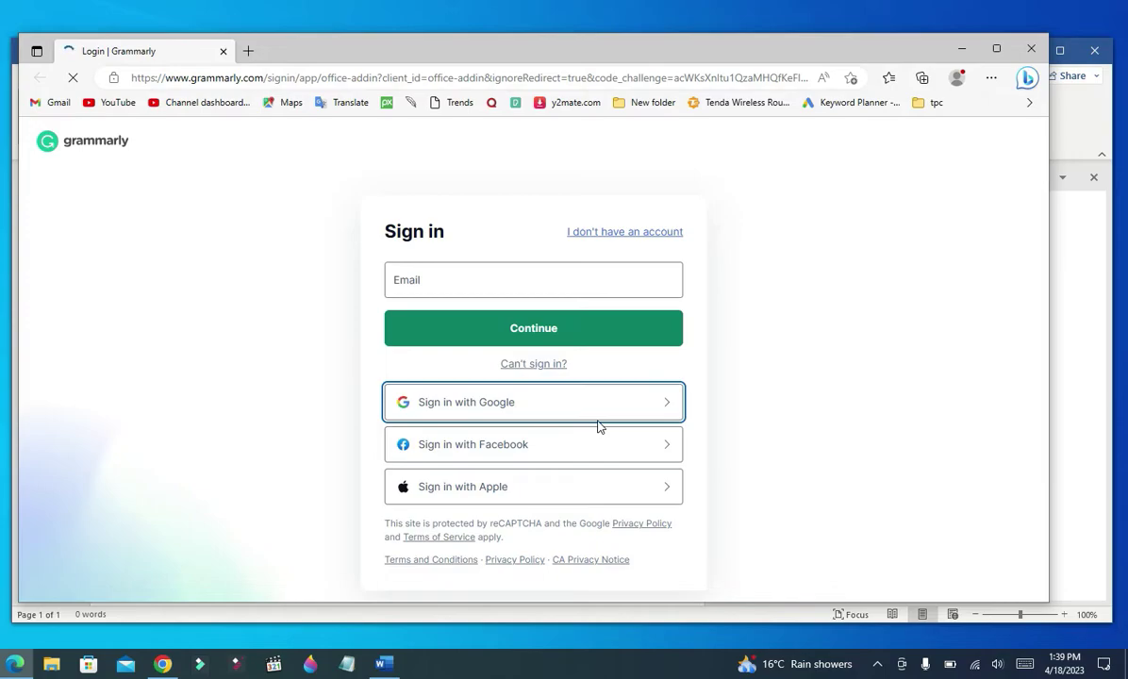
Step: Sign in to Grammarly with the Google account, then minimize Chrome
{"action": "left_click", "coordinate": [465, 407]}
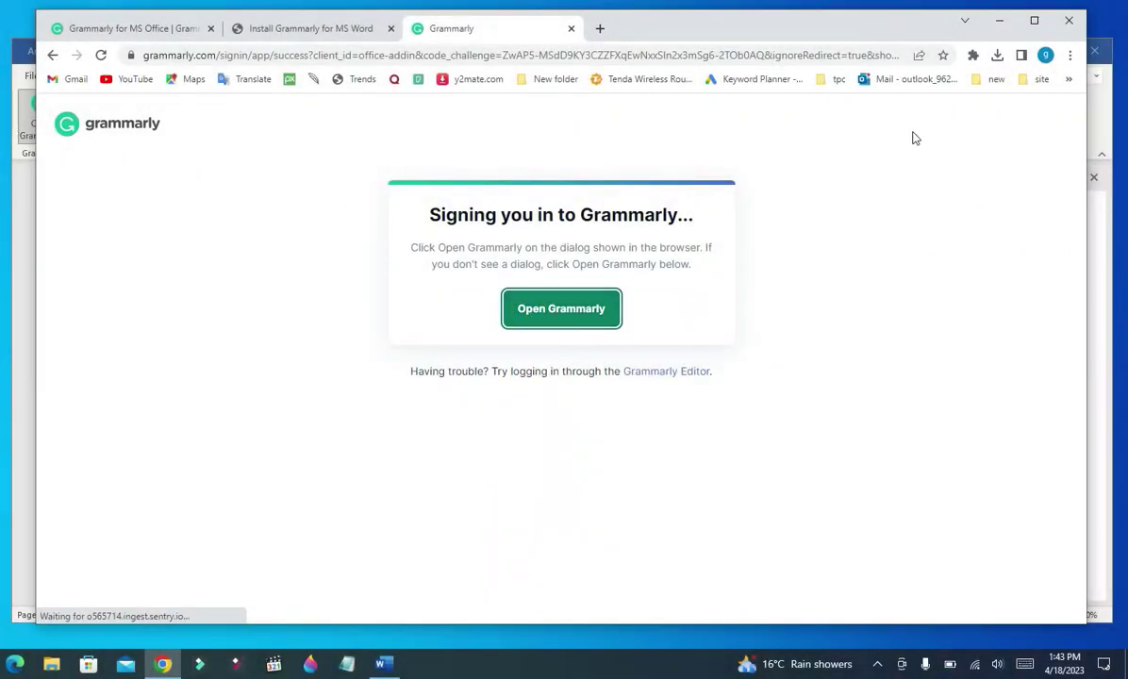
{"action": "left_click", "coordinate": [1001, 24]}
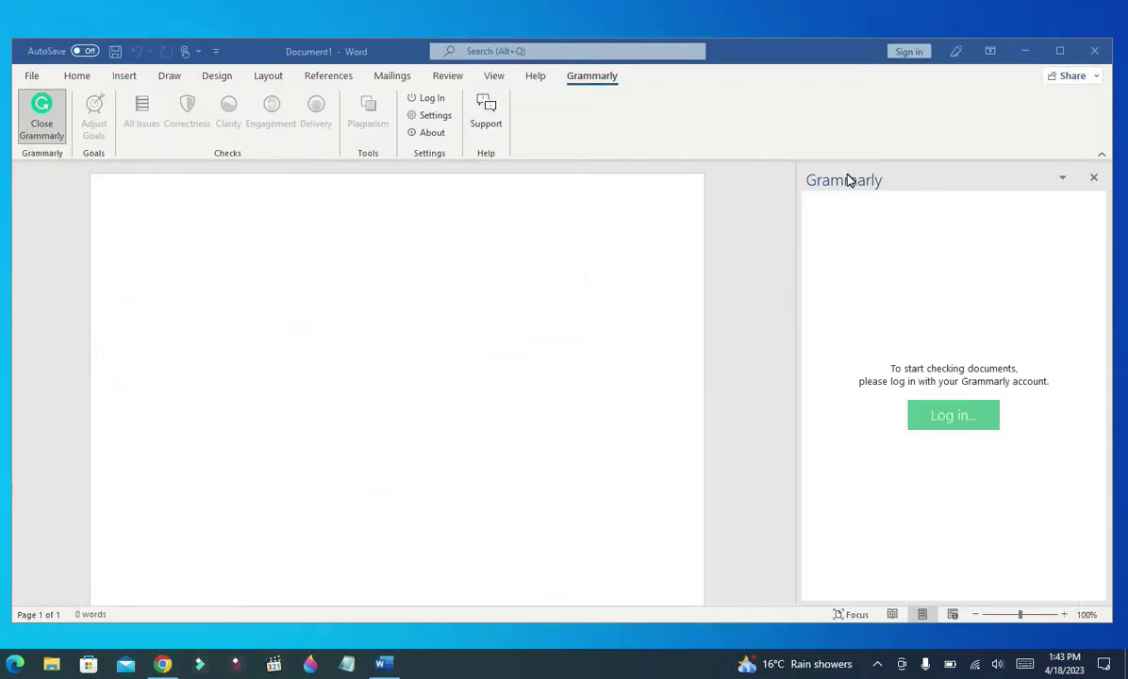
Step: Paste the HR paragraph into the blank document and open Grammarly's 'an resources' suggestion
{"action": "left_click", "coordinate": [502, 260]}
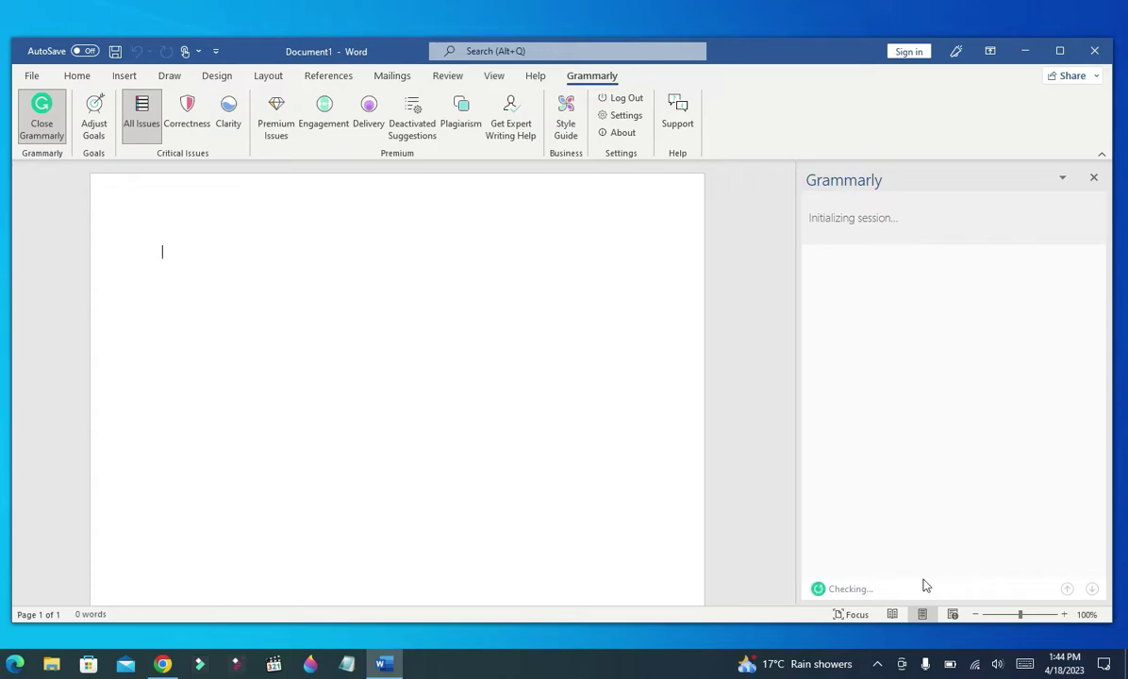
{"action": "left_click", "coordinate": [159, 236]}
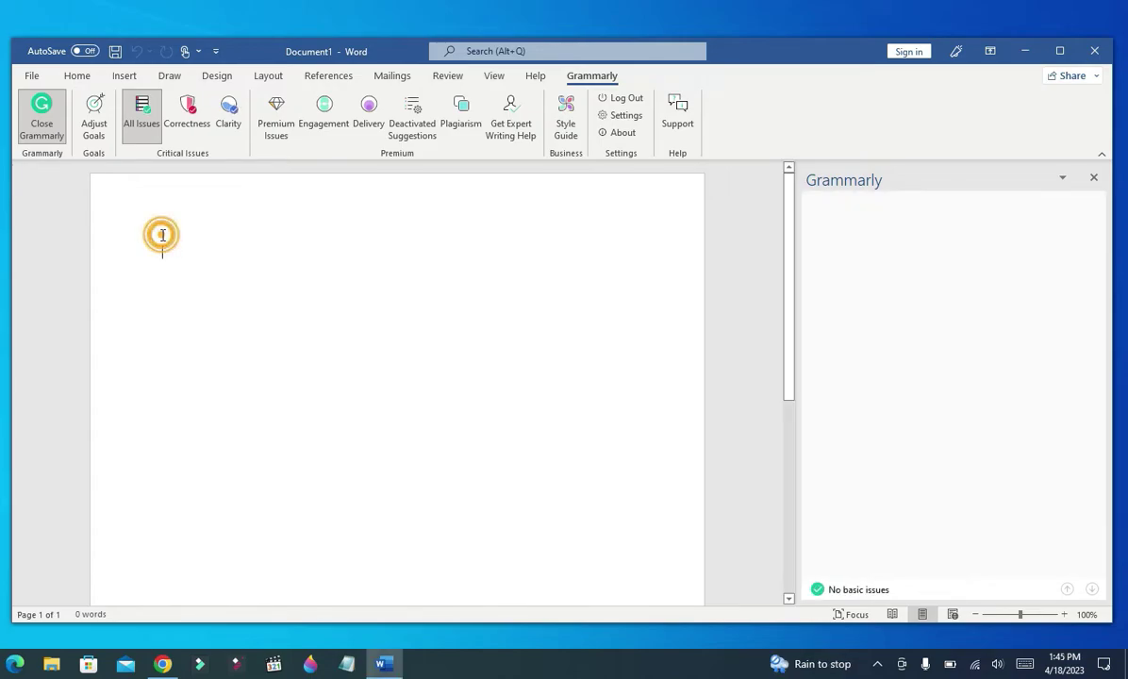
{"action": "type", "text": "an resources (HR) is the division of a business responsible for finding, recruiting, screening, and training job applicants. HR departments also handle employee compensation, benefits, and terminations. HR departments must keep up to date with laws that can affect the company"}
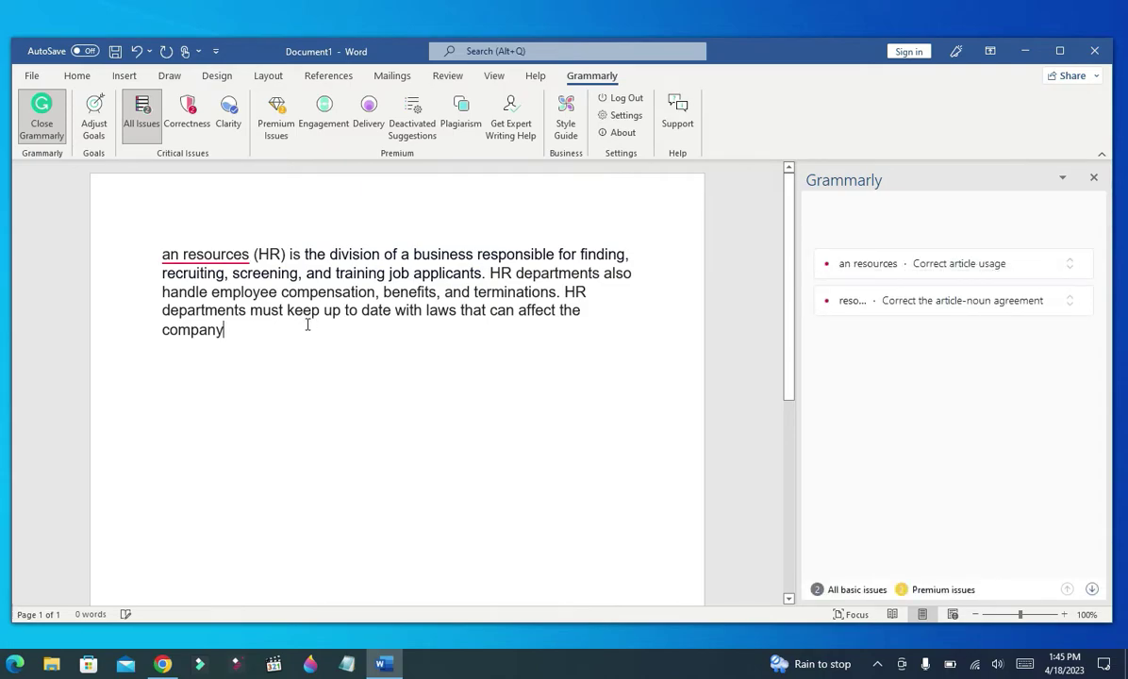
{"action": "left_click", "coordinate": [180, 254]}
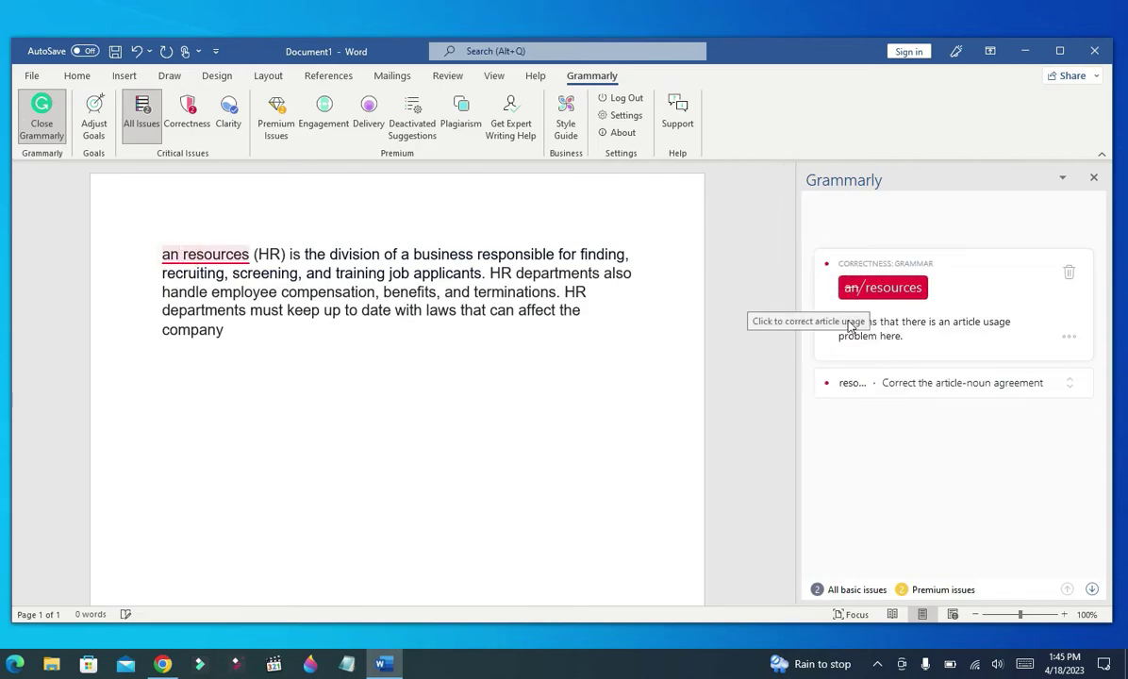
Step: Accept removing 'an' before resources, and change 'for' after responsible to 'to'
{"action": "left_click", "coordinate": [854, 288]}
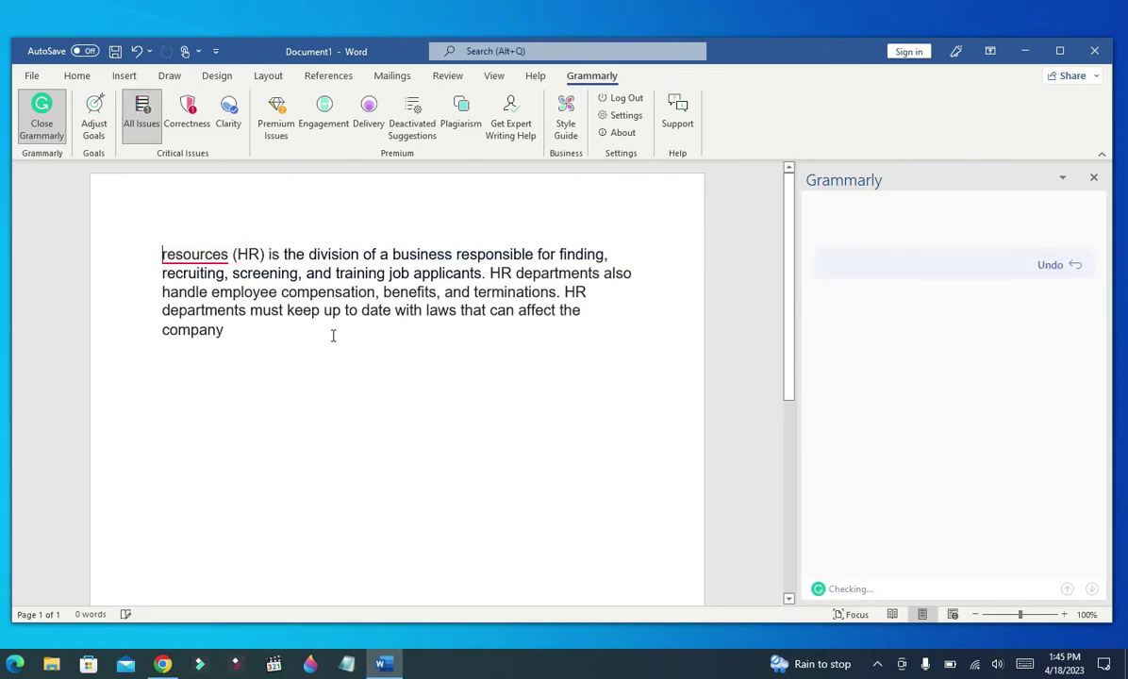
{"action": "left_click_drag", "start_coordinate": [458, 253], "coordinate": [535, 252]}
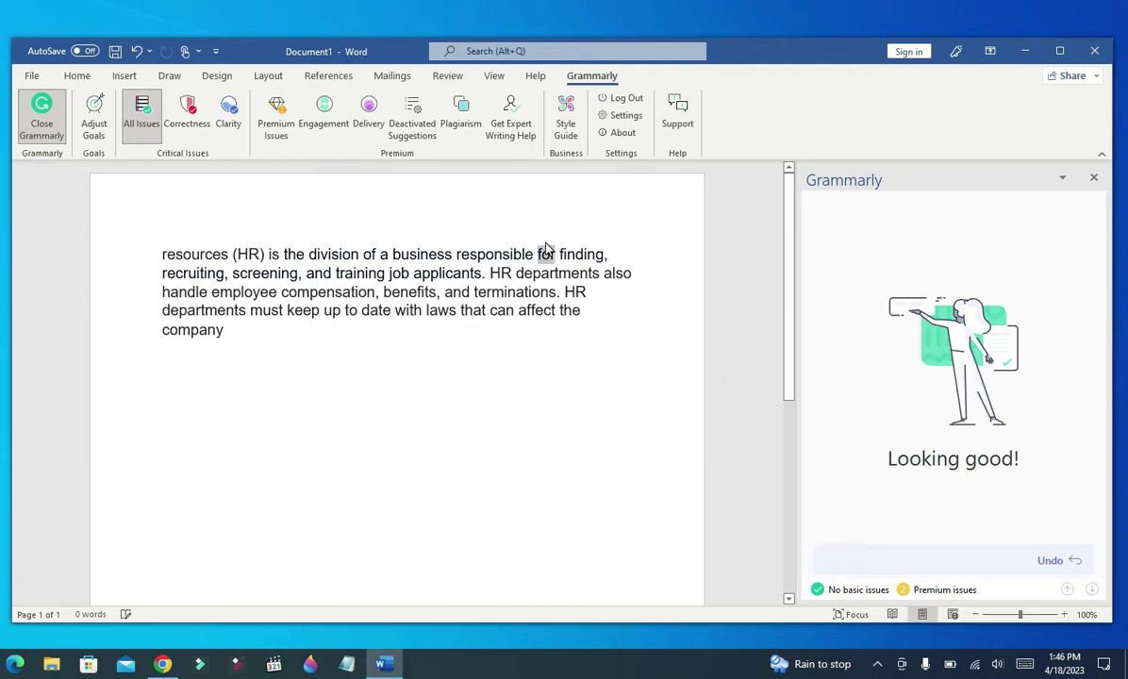
{"action": "type", "text": "to"}
{"action": "left_click", "coordinate": [501, 403]}
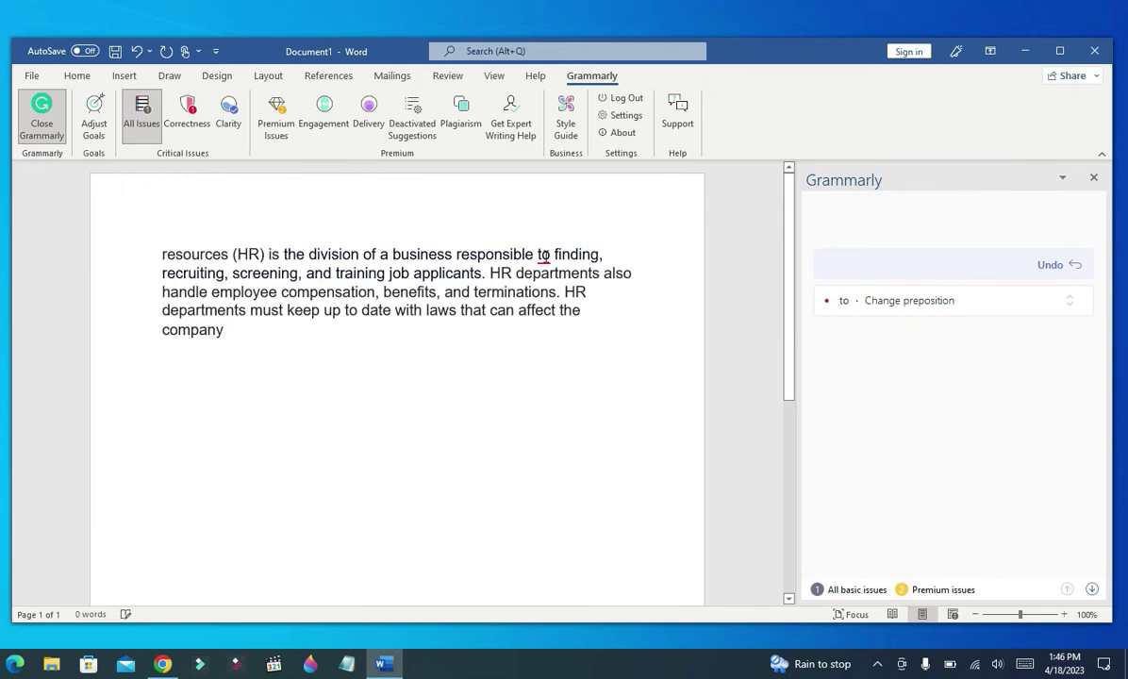
Step: Accept Grammarly's 'to → for' fix and show only the Correctness results
{"action": "left_click", "coordinate": [844, 300]}
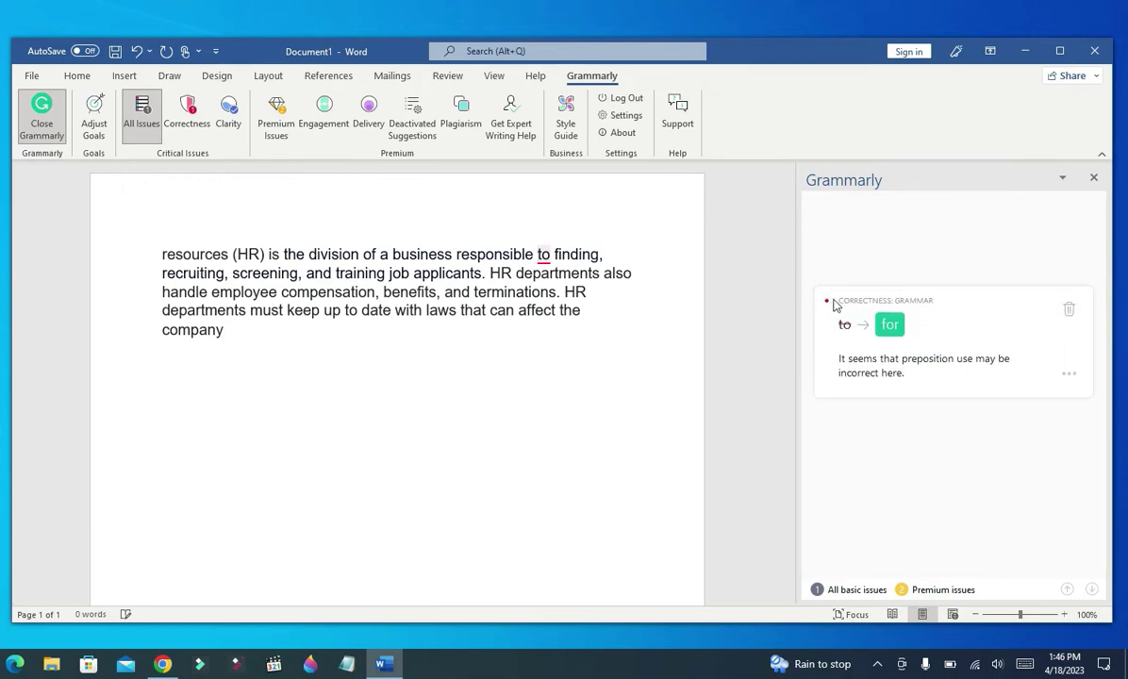
{"action": "left_click", "coordinate": [891, 326]}
{"action": "left_click", "coordinate": [538, 374]}
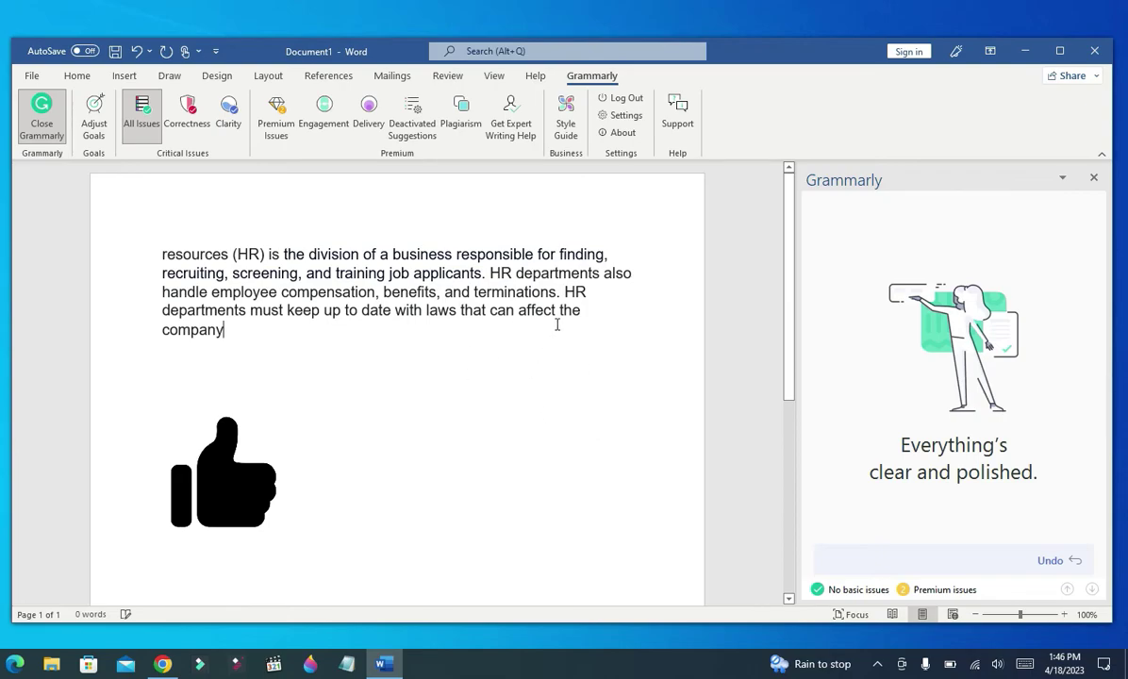
{"action": "left_click", "coordinate": [186, 124]}
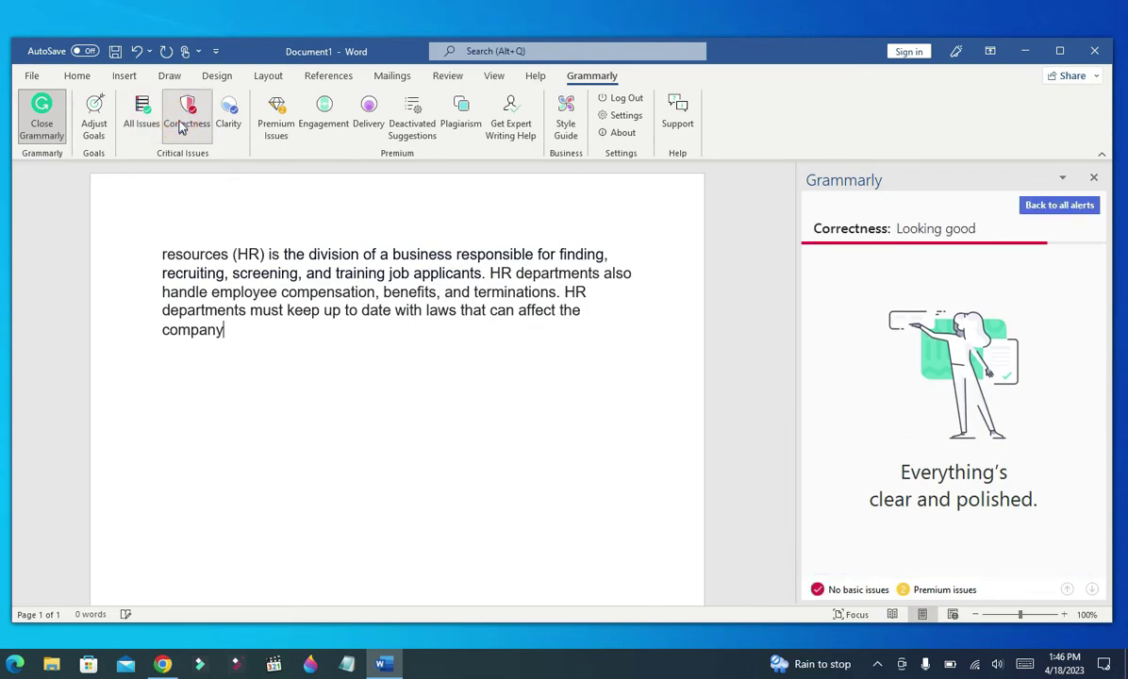
Step: Switch Grammarly to the Clarity view to confirm the HR paragraph reads as Clear
{"action": "left_click", "coordinate": [229, 125]}
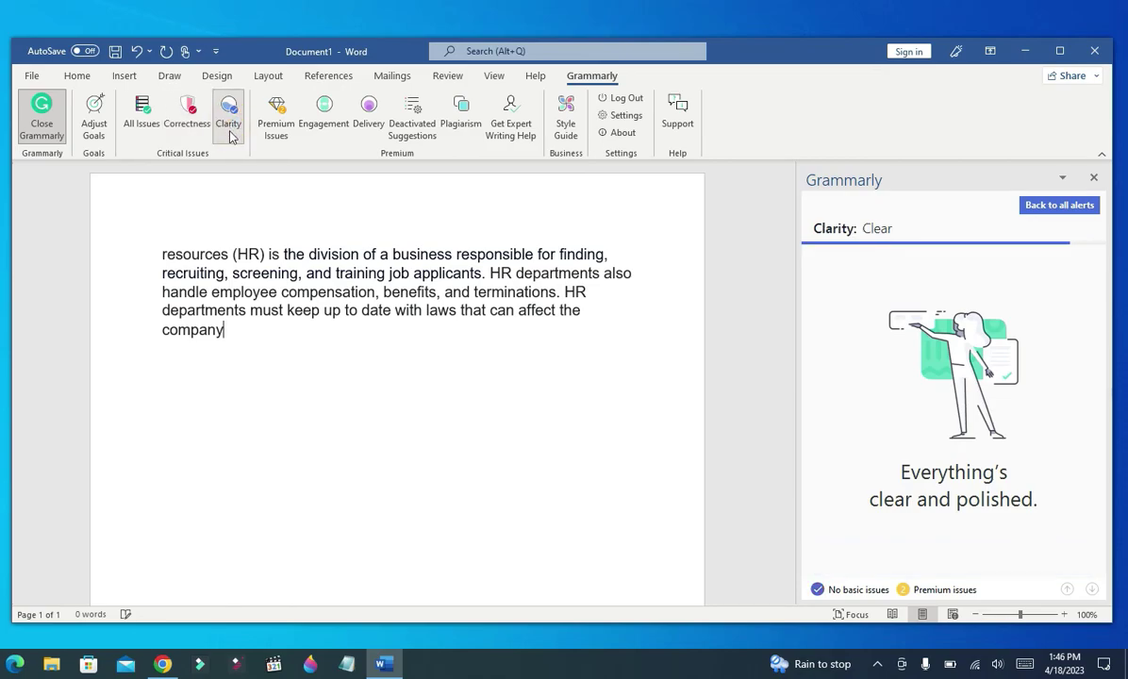